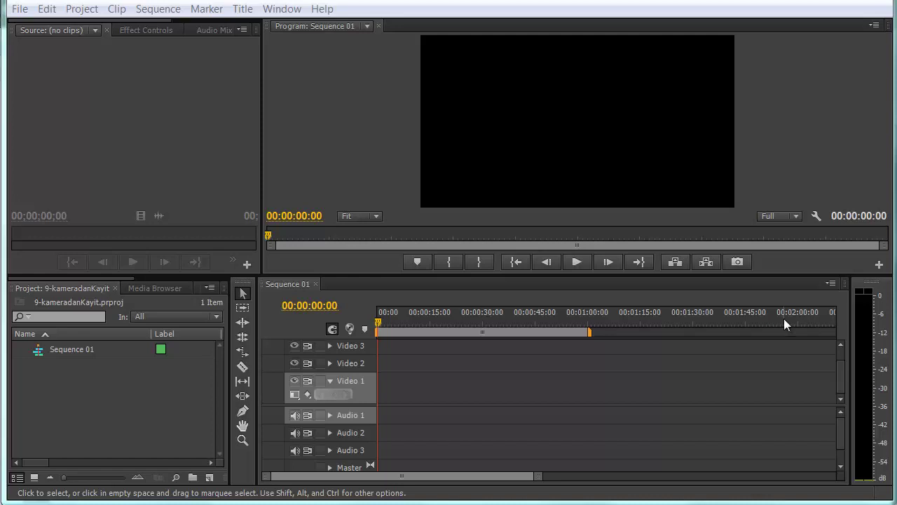
# Step: Close the 9-kameradanKayit project to get back to the Welcome screen
pyautogui.click(169, 152)
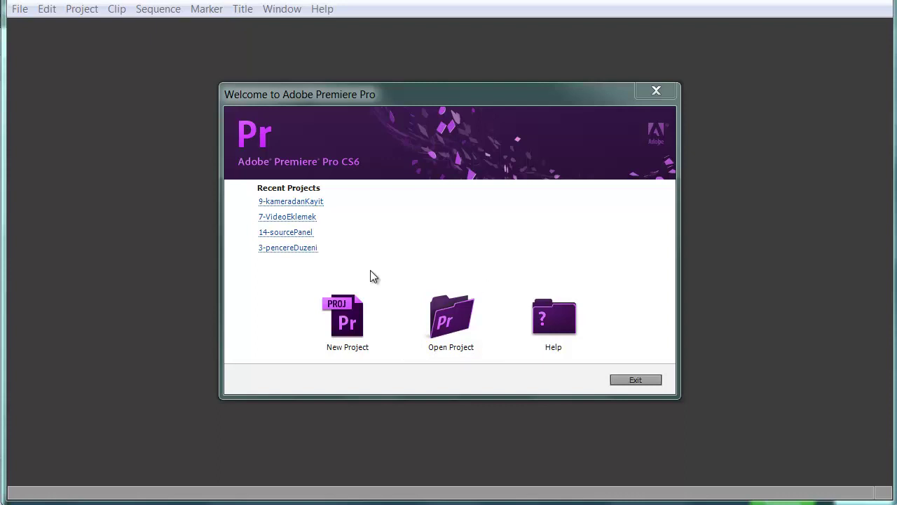
# Step: Create a new project named 9_2_kamera with DV as the capture format
pyautogui.click(348, 310)
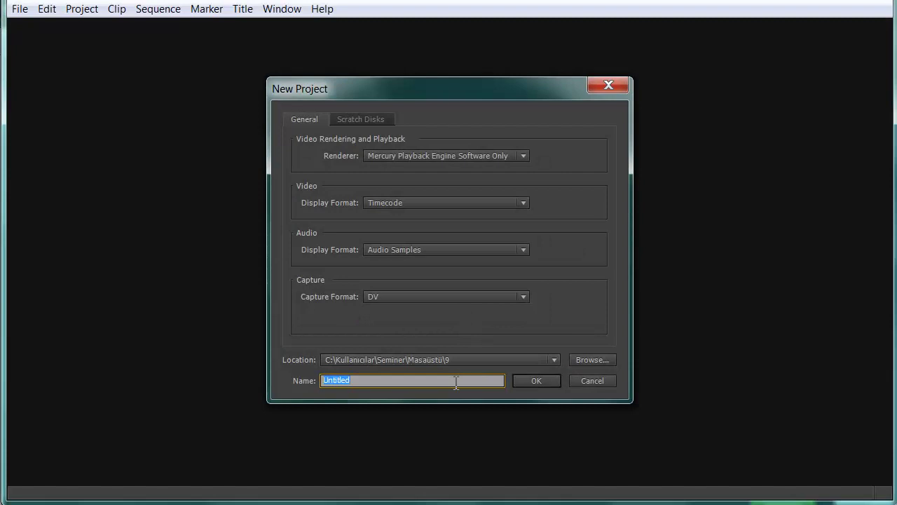
pyautogui.write('9')
pyautogui.write('_')
pyautogui.write('2')
pyautogui.write('_')
pyautogui.write('ksme')
pyautogui.write('rs')
pyautogui.press('BackSpace')
pyautogui.press('BackSpace')
pyautogui.press('BackSpace')
pyautogui.press('BackSpace')
pyautogui.press('BackSpace')
pyautogui.write('amera')
pyautogui.click(404, 297)
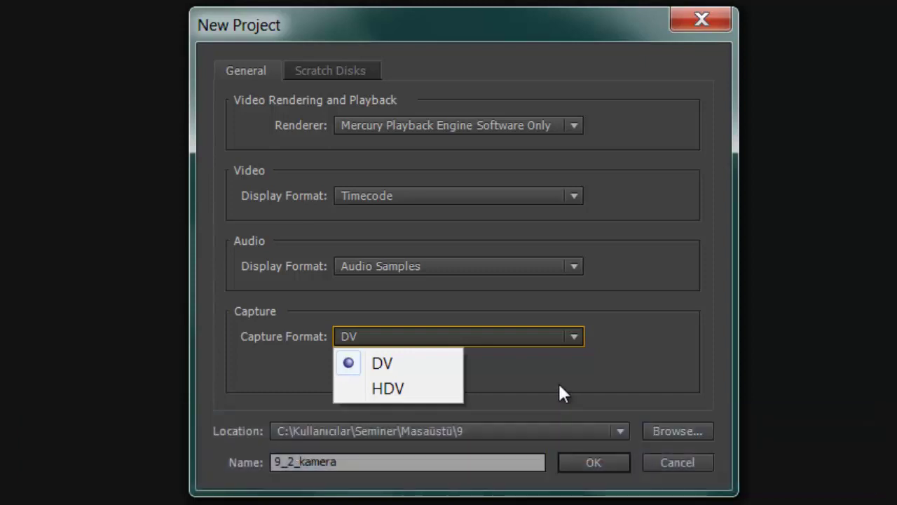
pyautogui.click(449, 361)
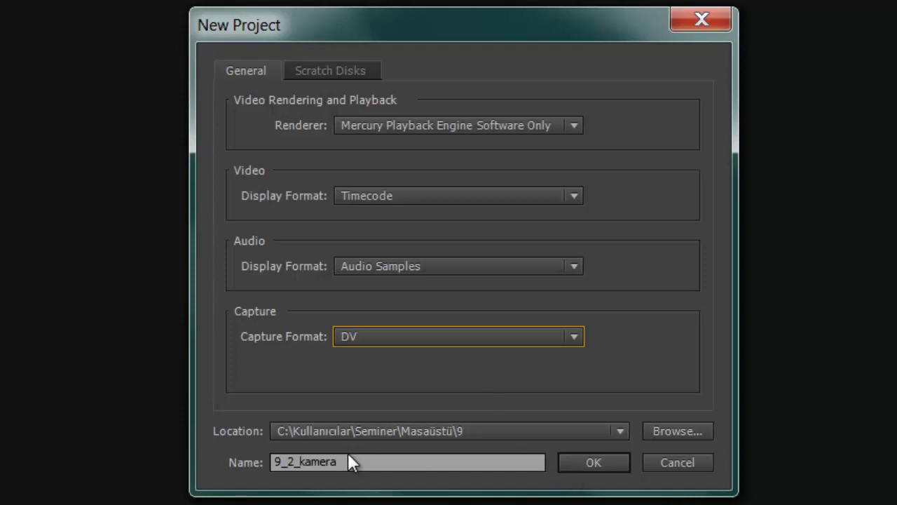
pyautogui.click(610, 460)
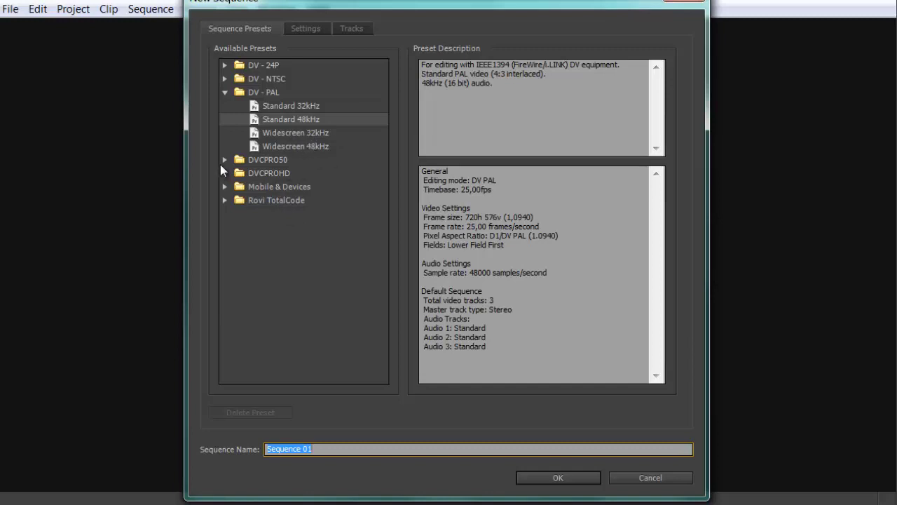
# Step: Pick the DV-PAL Widescreen 48kHz preset and create the sequence as Sequence 01
pyautogui.click(279, 145)
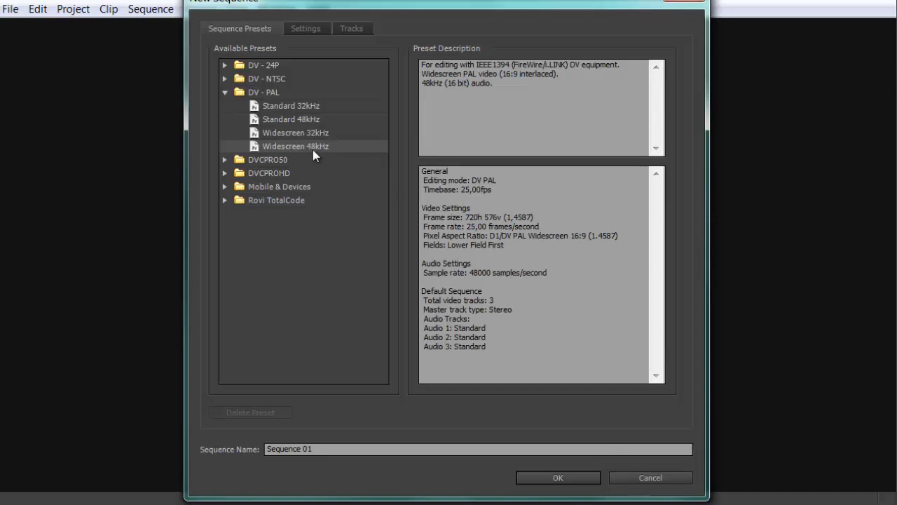
pyautogui.click(571, 484)
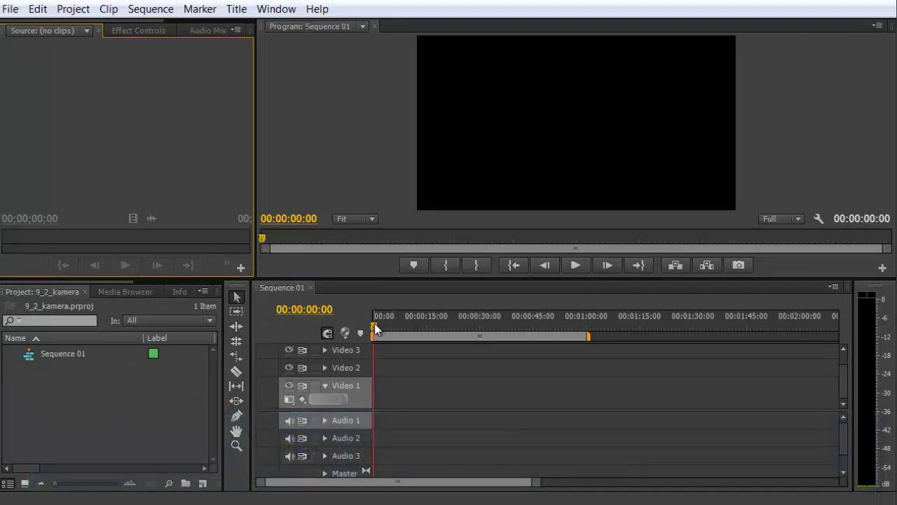
# Step: Open the Capture window from the File menu
pyautogui.moveTo(382, 327)
pyautogui.mouseDown()
pyautogui.moveTo(491, 344)
pyautogui.moveTo(287, 326)
pyautogui.mouseUp()
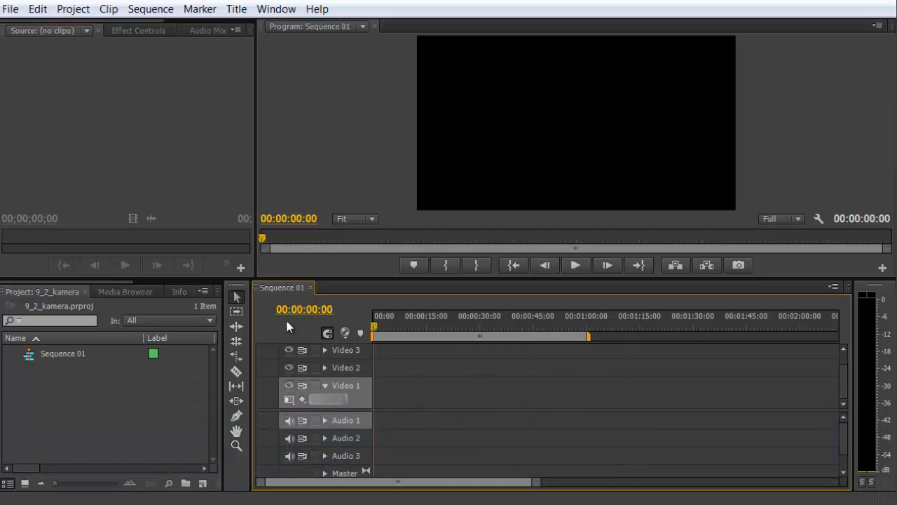
pyautogui.click(77, 396)
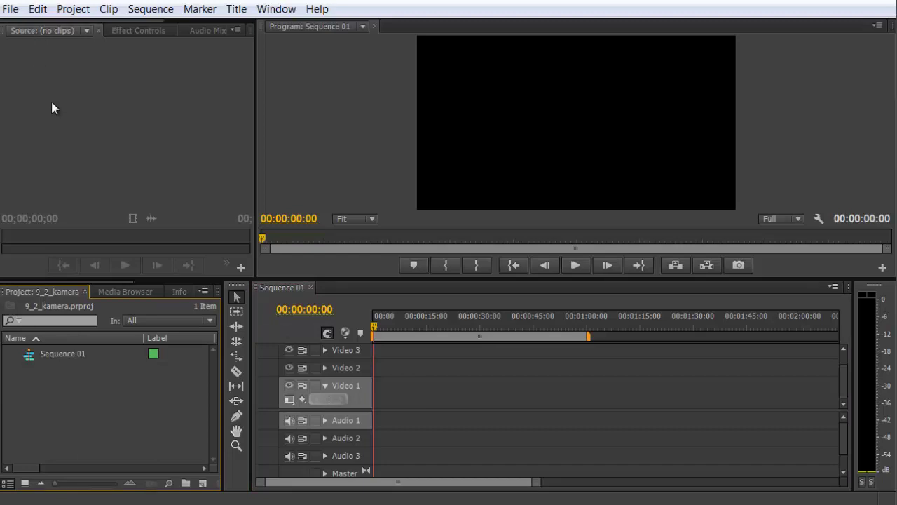
pyautogui.click(10, 8)
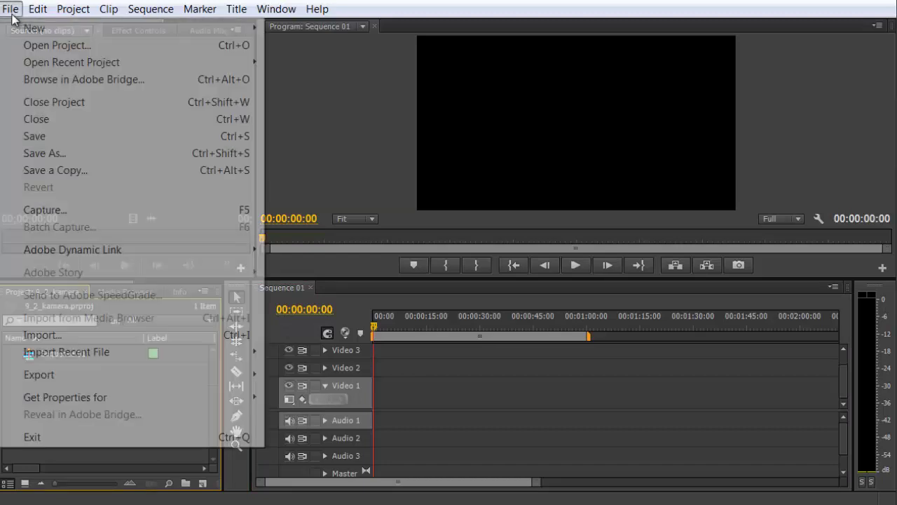
pyautogui.click(65, 211)
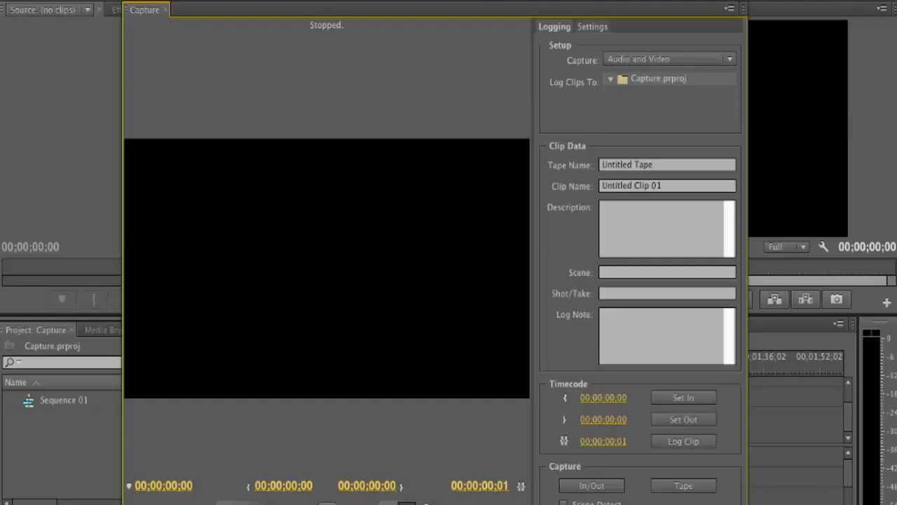
# Step: Play, pause and rewind the tape preview, then select the default Tape Name
pyautogui.press('space')
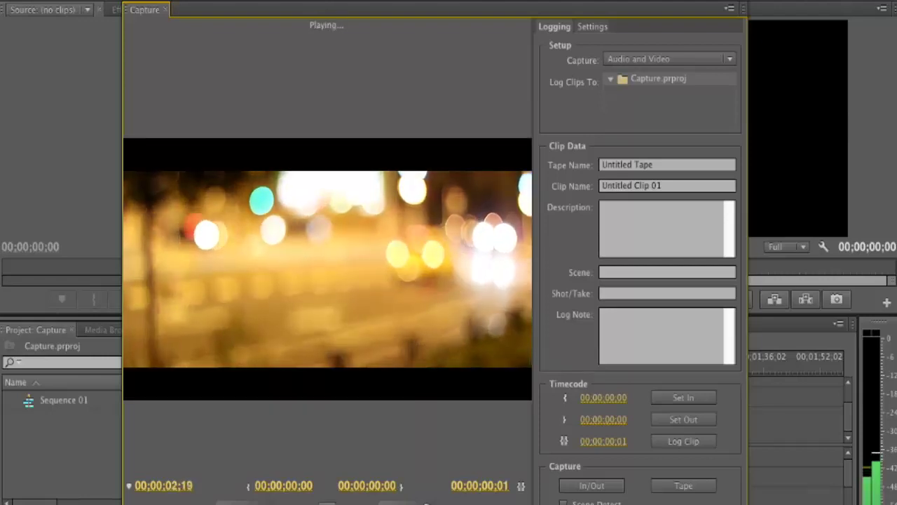
pyautogui.press('space')
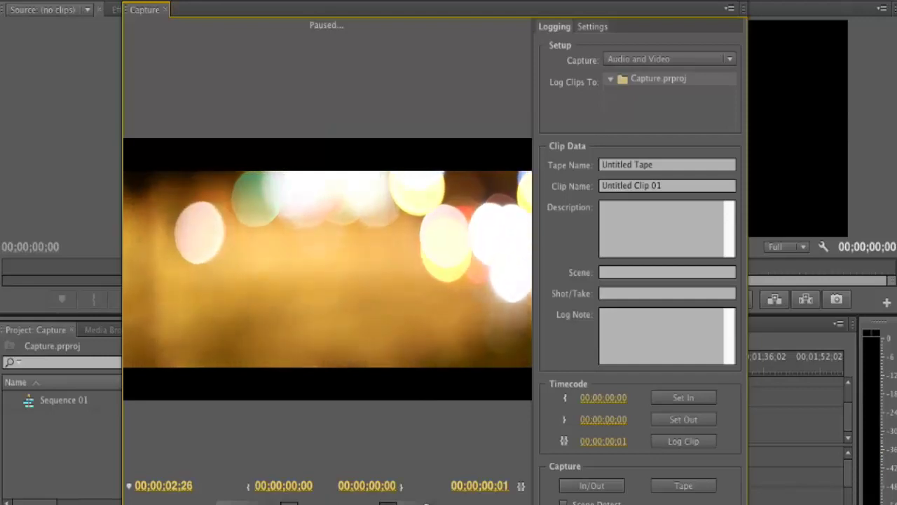
pyautogui.press('j')
pyautogui.press('j')
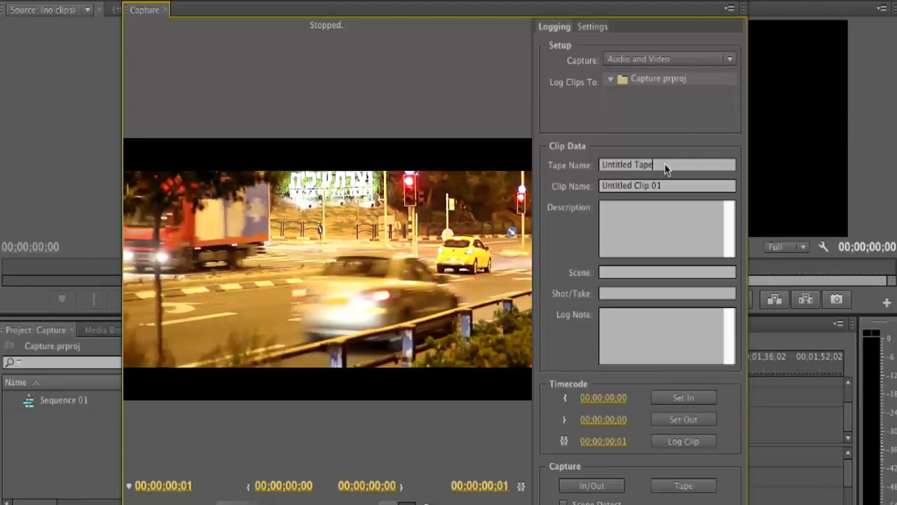
pyautogui.moveTo(667, 168); pyautogui.dragTo(595, 181)
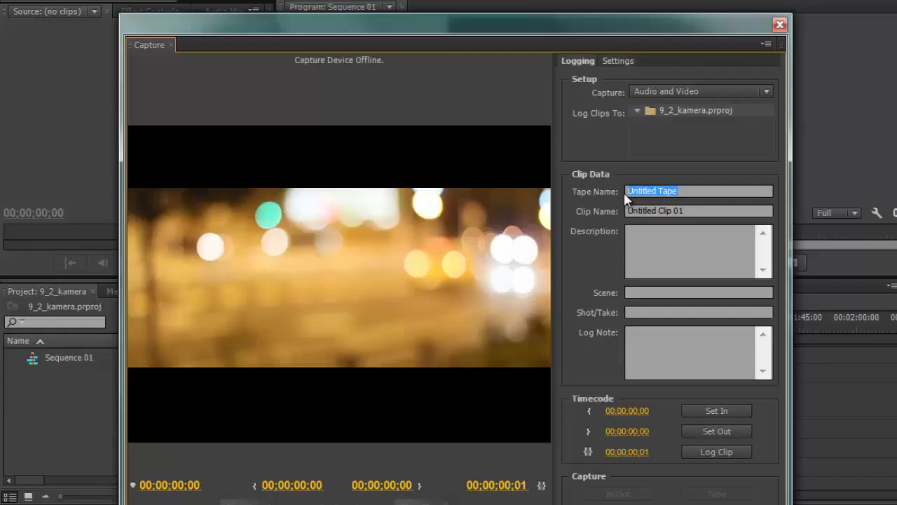
# Step: Name the tape sonyxd and the clip 'deneme çekimi', enable Scene Detect, and capture the tape
pyautogui.write('sony')
pyautogui.write('xd')
pyautogui.moveTo(692, 210); pyautogui.dragTo(596, 206)
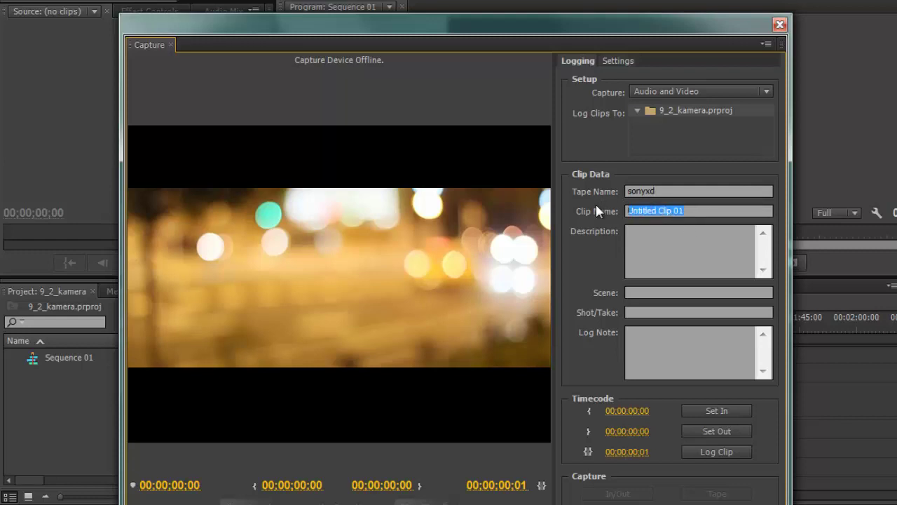
pyautogui.write('deneme ç')
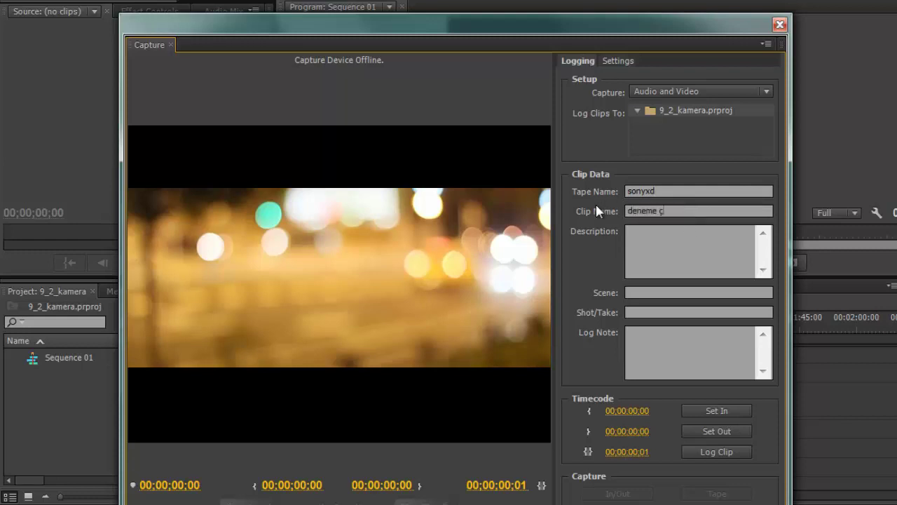
pyautogui.write('ekimi')
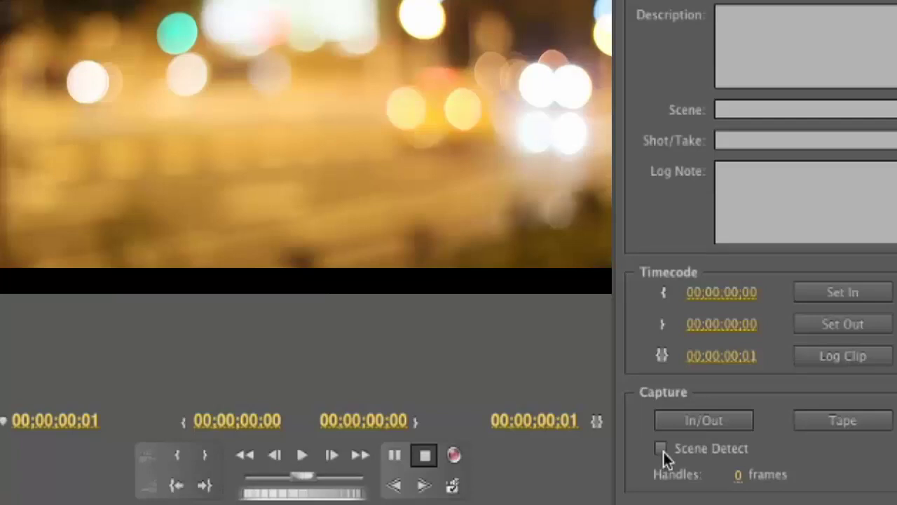
pyautogui.click(662, 448)
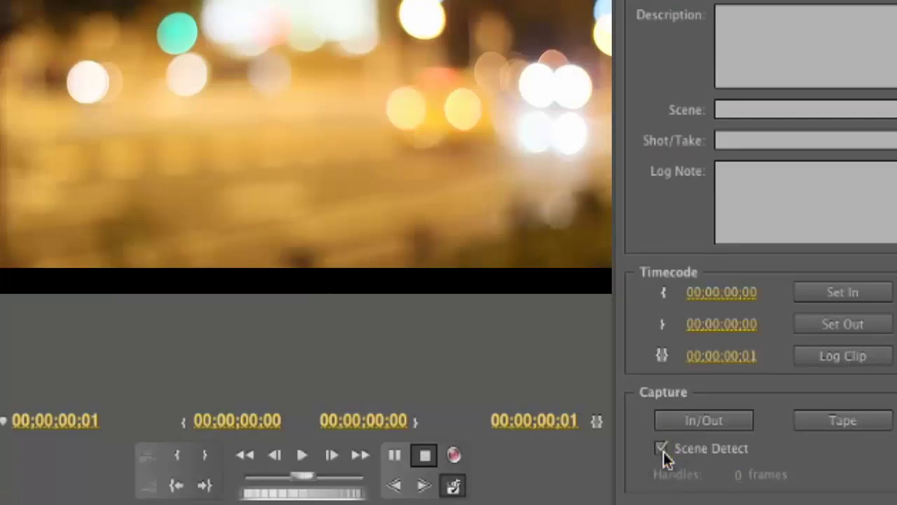
pyautogui.click(852, 426)
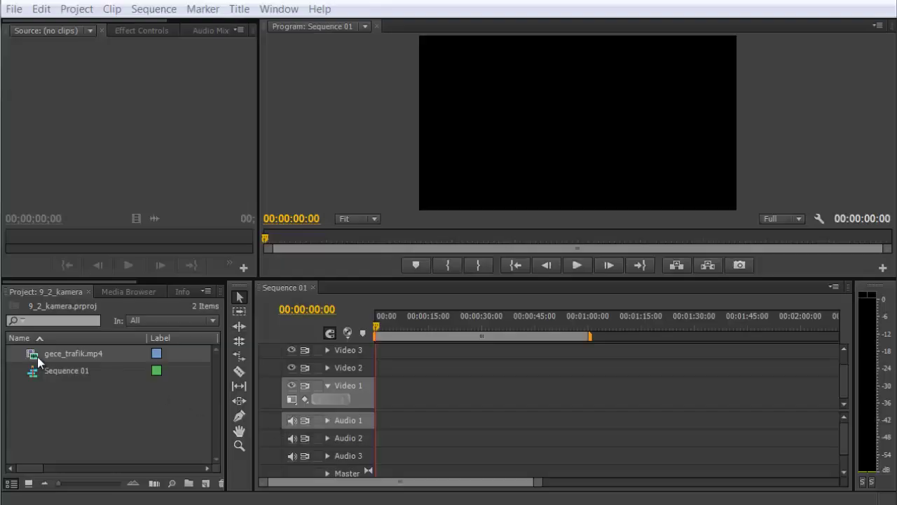
# Step: Load gece_trafik.mp4 in the Source monitor and place two back-to-back copies on Video 1
pyautogui.moveTo(37, 356); pyautogui.dragTo(90, 192)
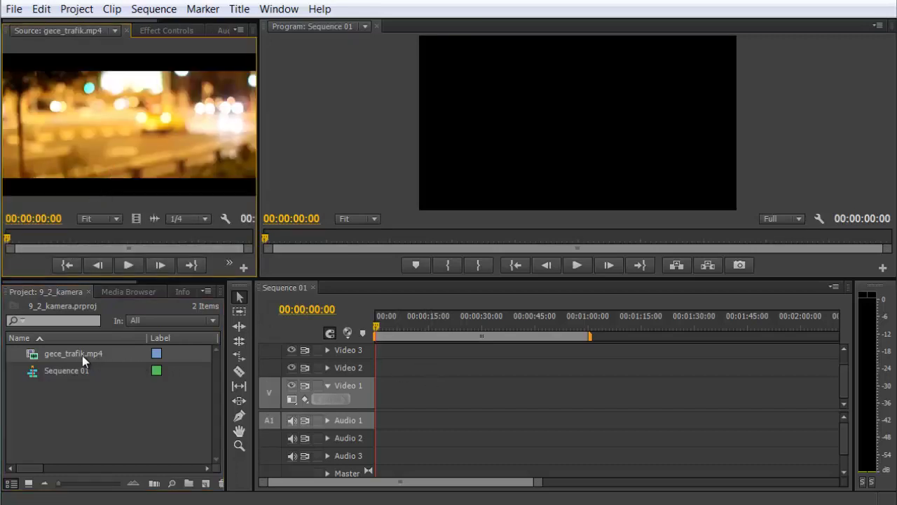
pyautogui.moveTo(82, 355); pyautogui.dragTo(381, 392)
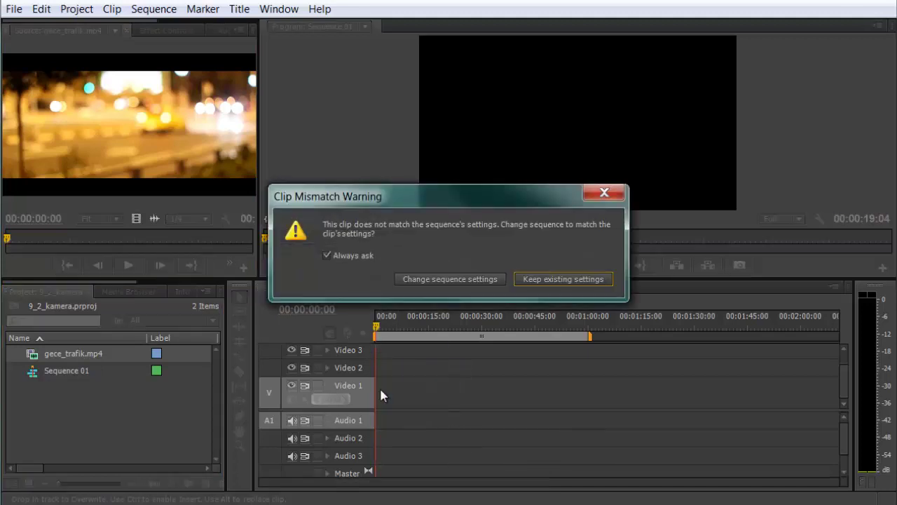
pyautogui.click(478, 280)
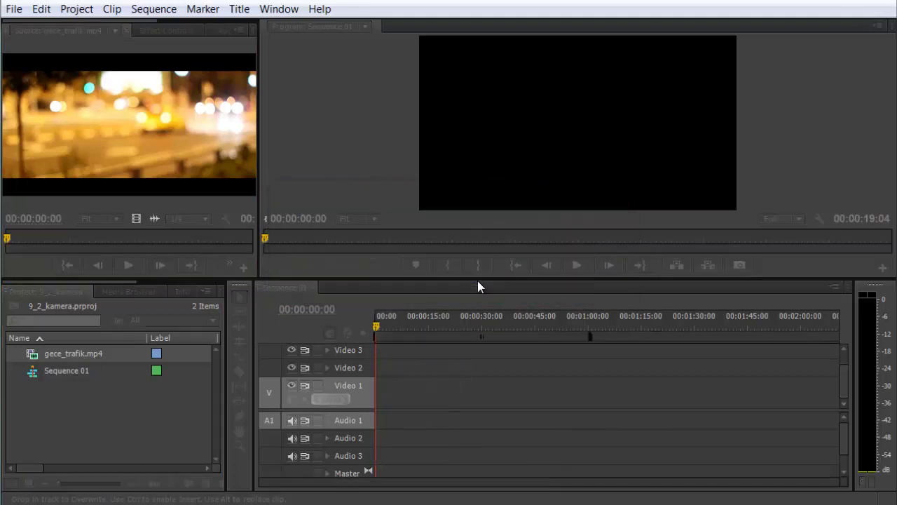
pyautogui.moveTo(44, 352)
pyautogui.mouseDown()
pyautogui.moveTo(457, 425)
pyautogui.moveTo(448, 425)
pyautogui.mouseUp()
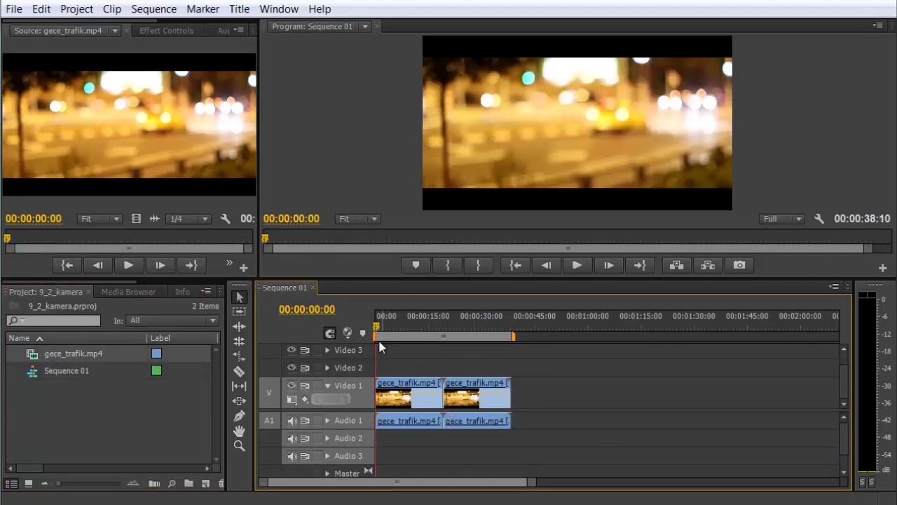
pyautogui.moveTo(377, 327)
pyautogui.mouseDown()
pyautogui.moveTo(476, 364)
pyautogui.moveTo(457, 364)
pyautogui.mouseUp()
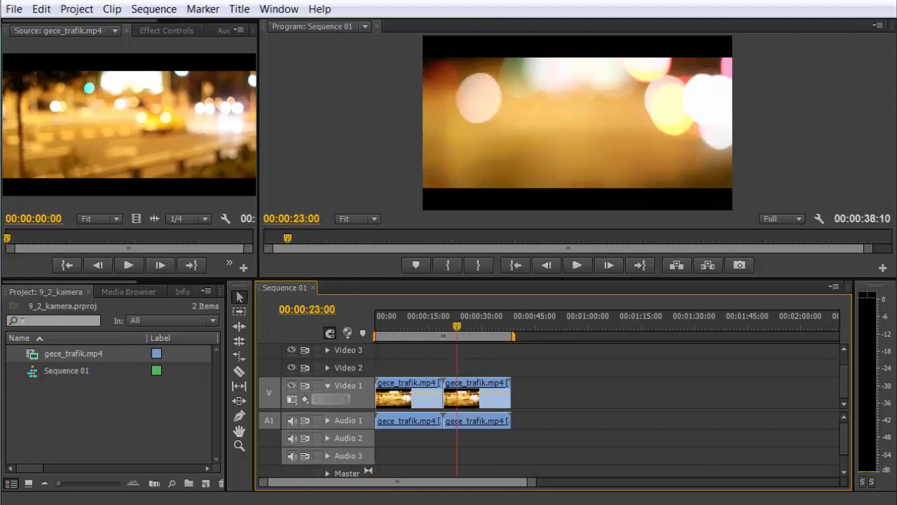